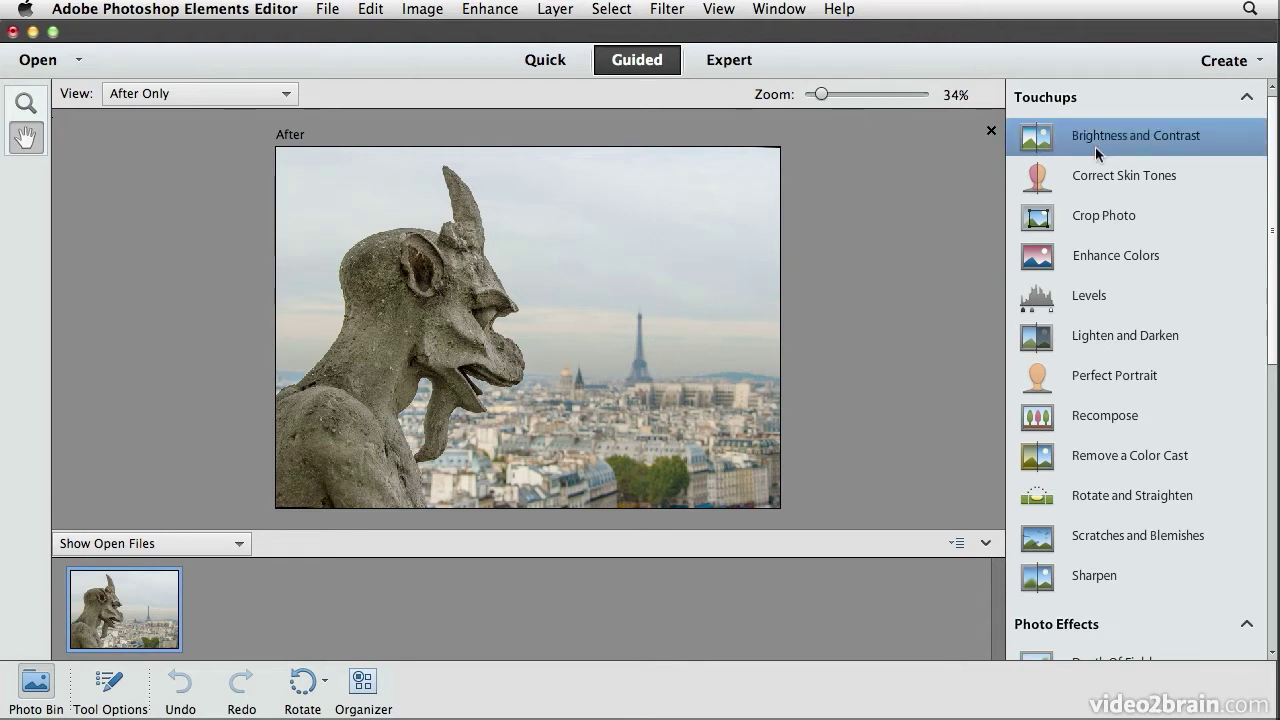
- Scroll the Guided panel to Photo Play and launch the Out Of Bounds edit
drag(1273, 154, 1273, 422)
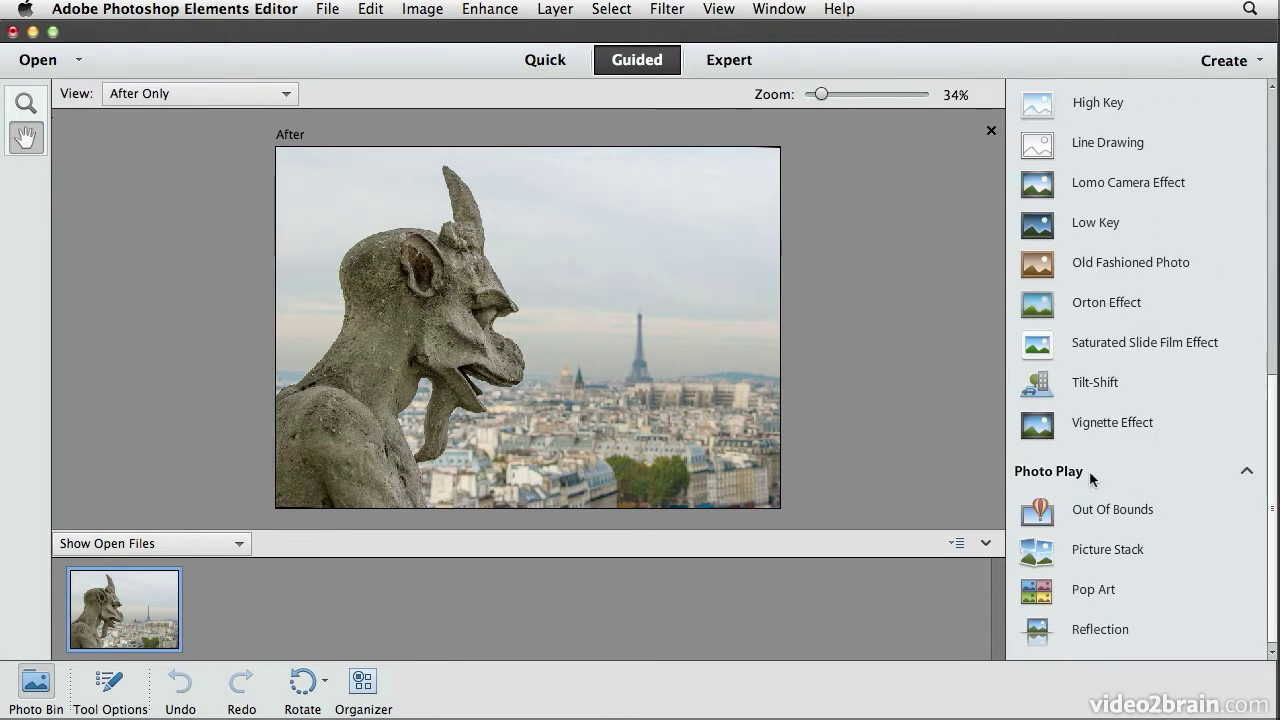
click(1089, 507)
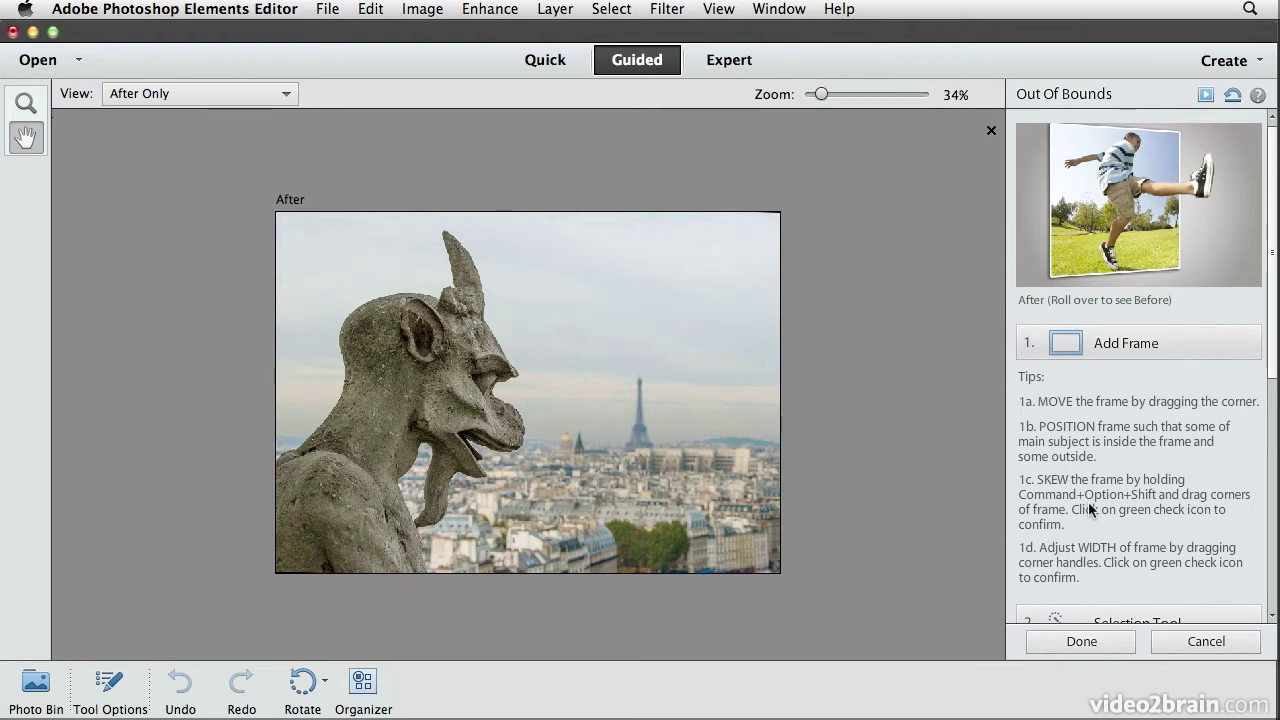
- Add a frame, position and resize it over the gargoyle, then skew its top-right corner
click(1209, 345)
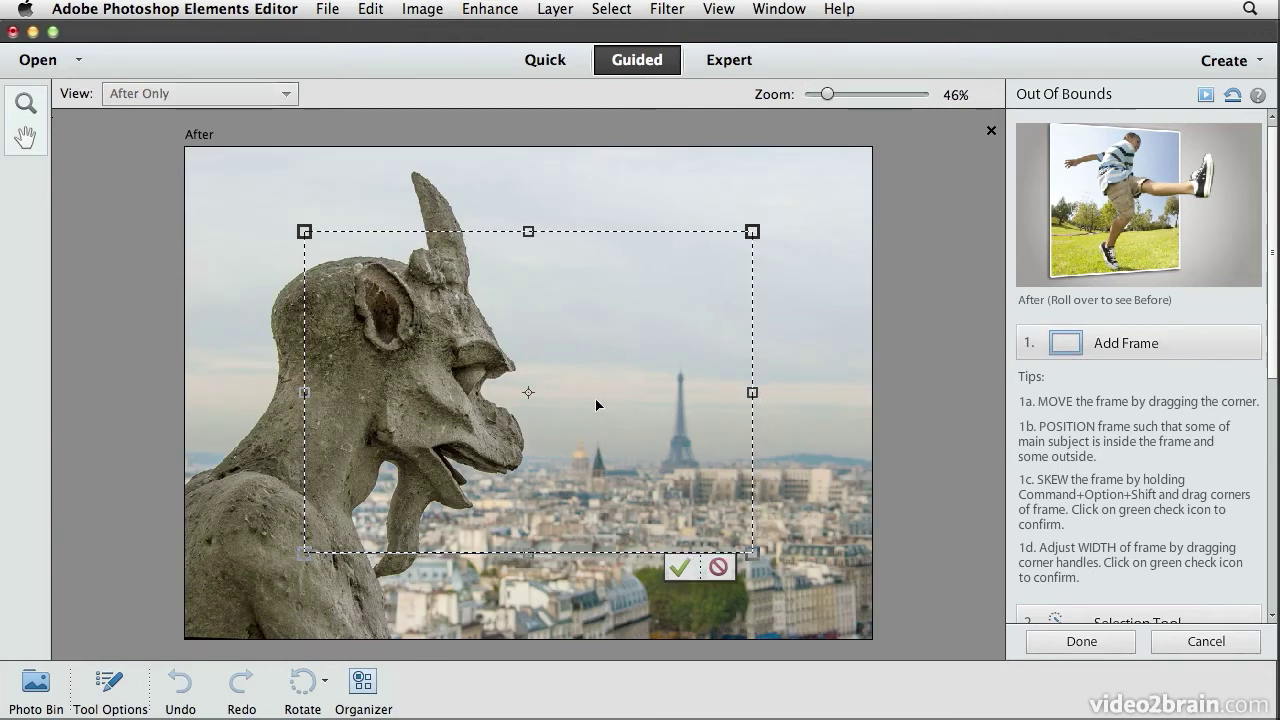
drag(597, 404, 551, 469)
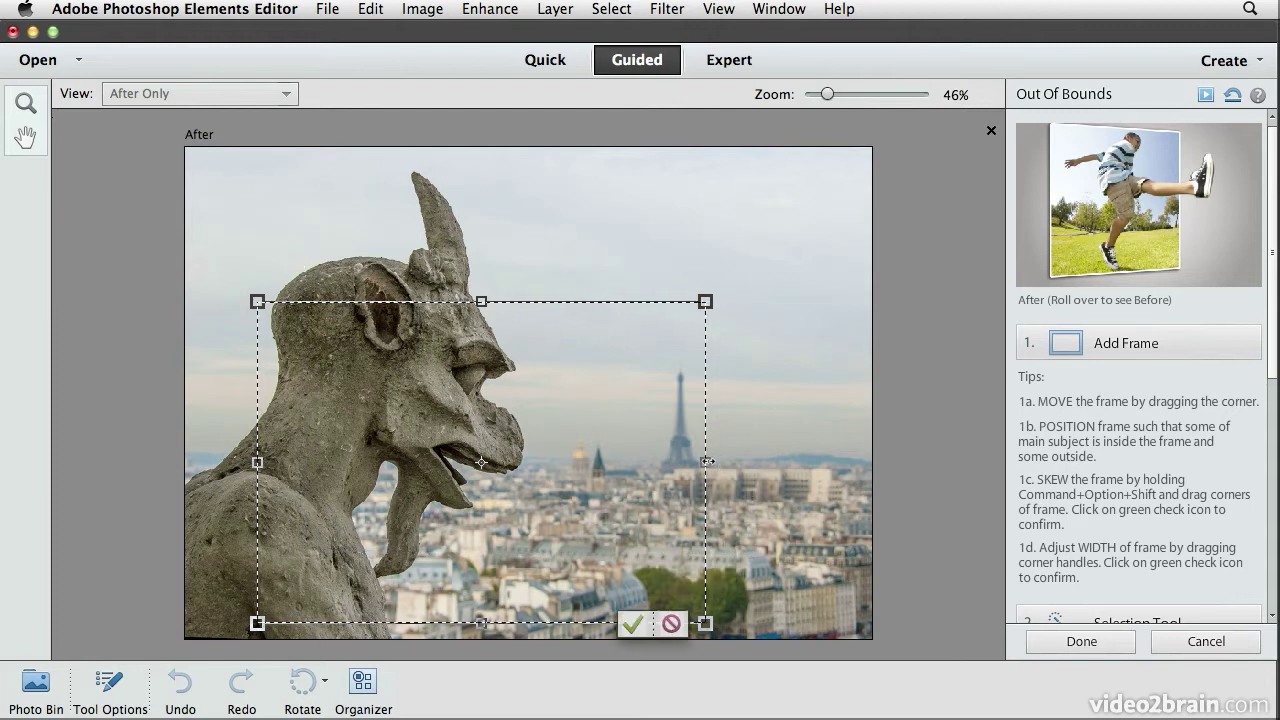
drag(706, 462, 759, 463)
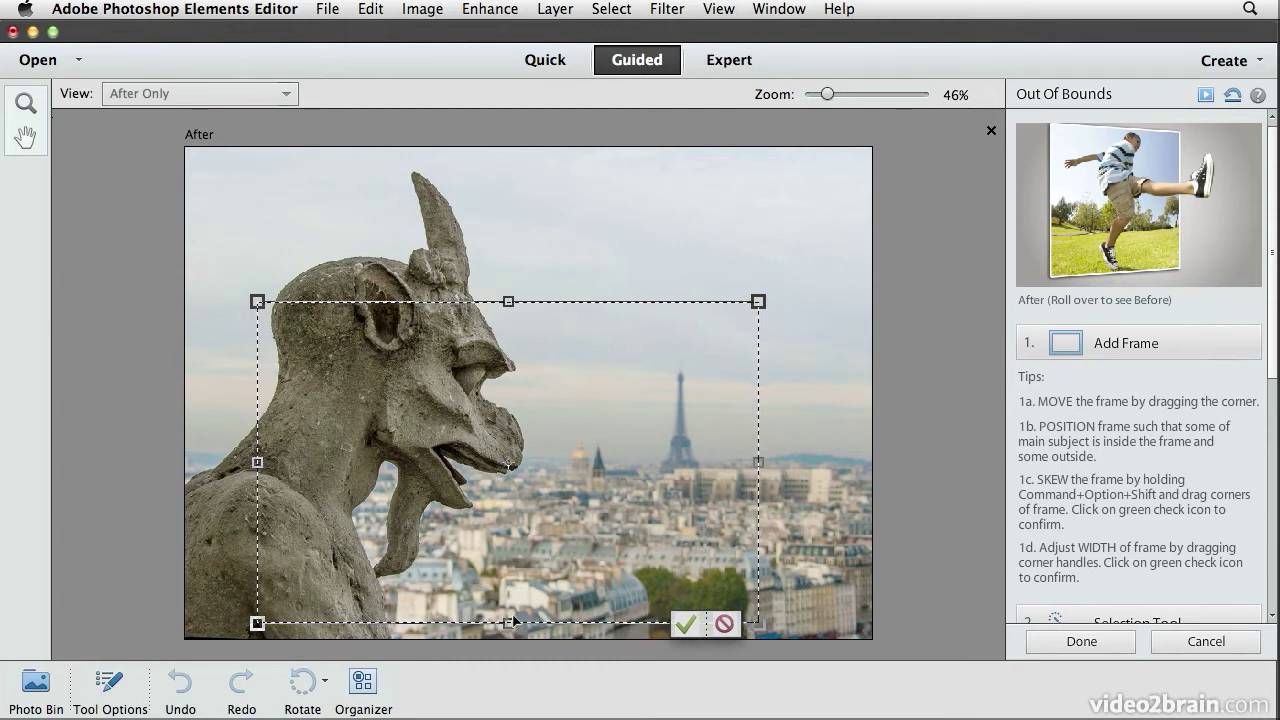
drag(509, 624, 510, 612)
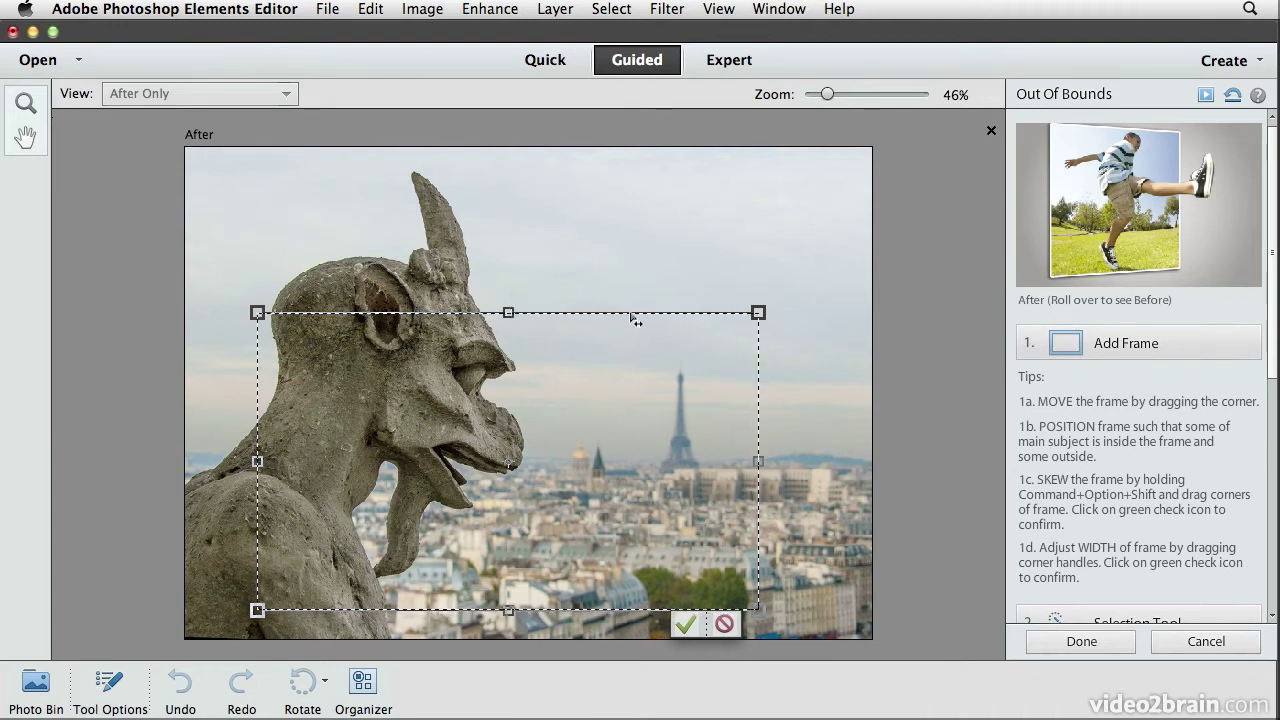
drag(756, 314, 758, 339)
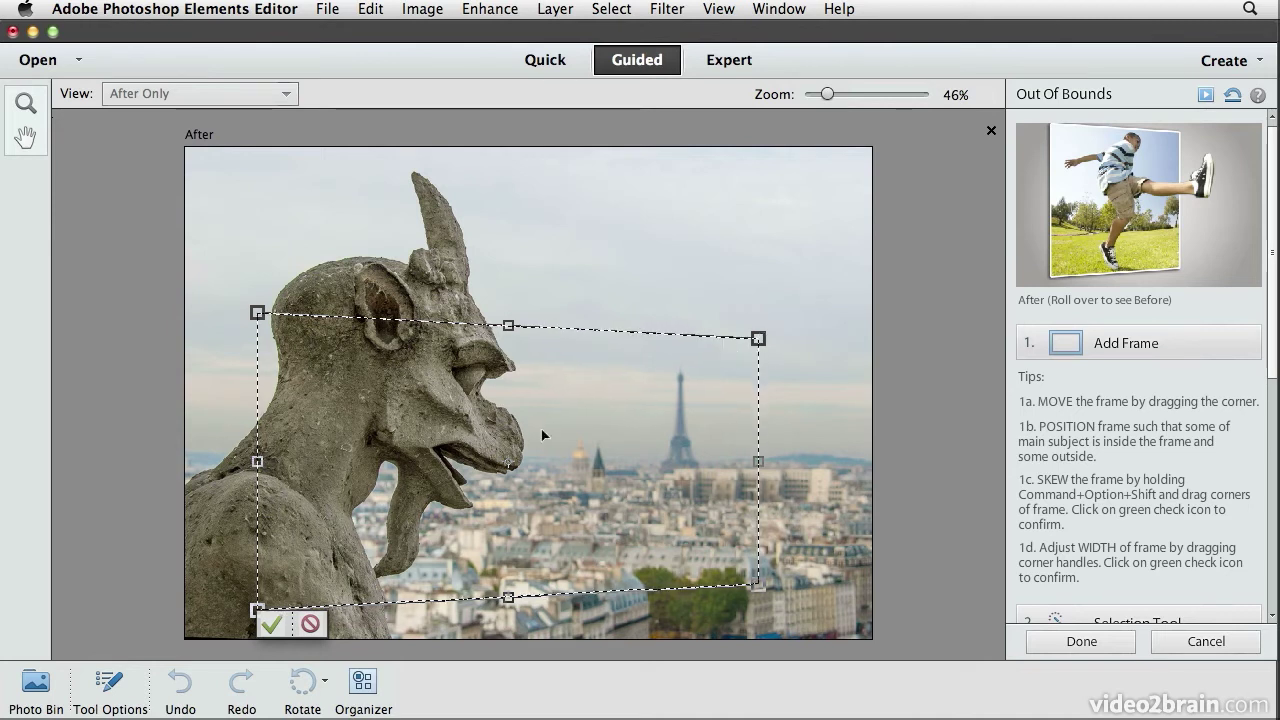
- Commit the skew, widen and heighten the frame slightly at each edge, then commit it
click(271, 624)
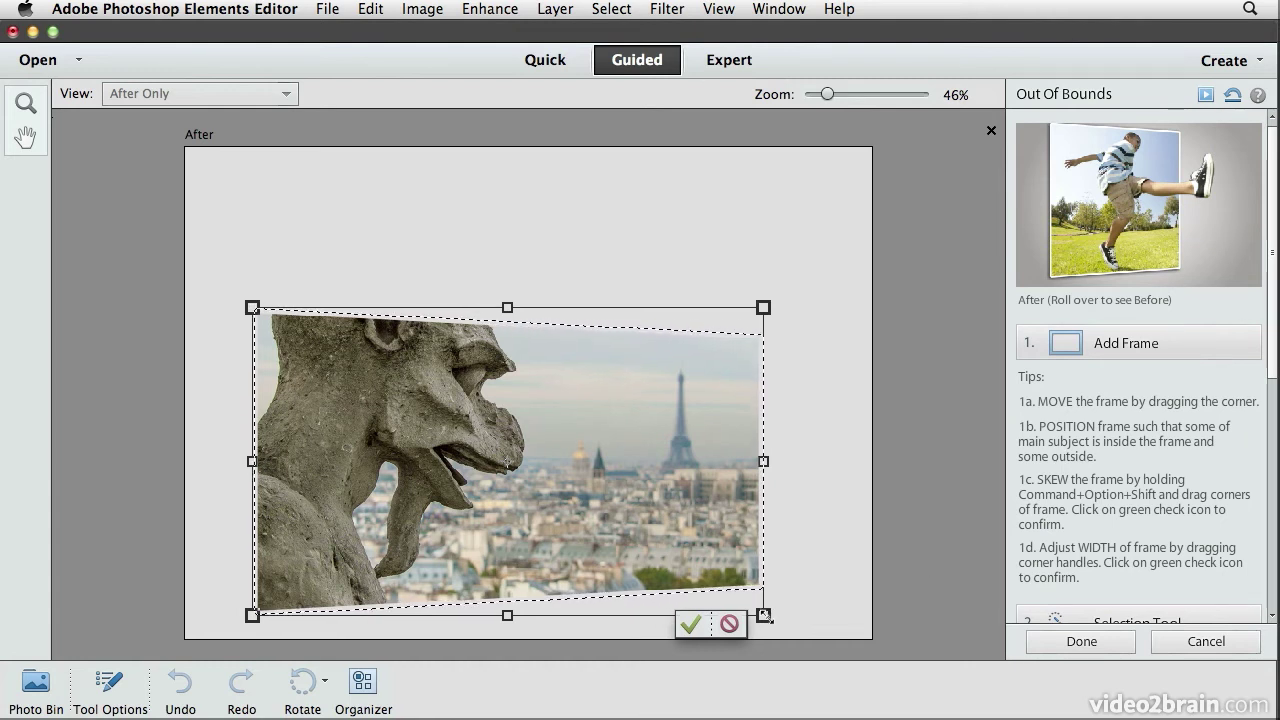
drag(766, 616, 771, 613)
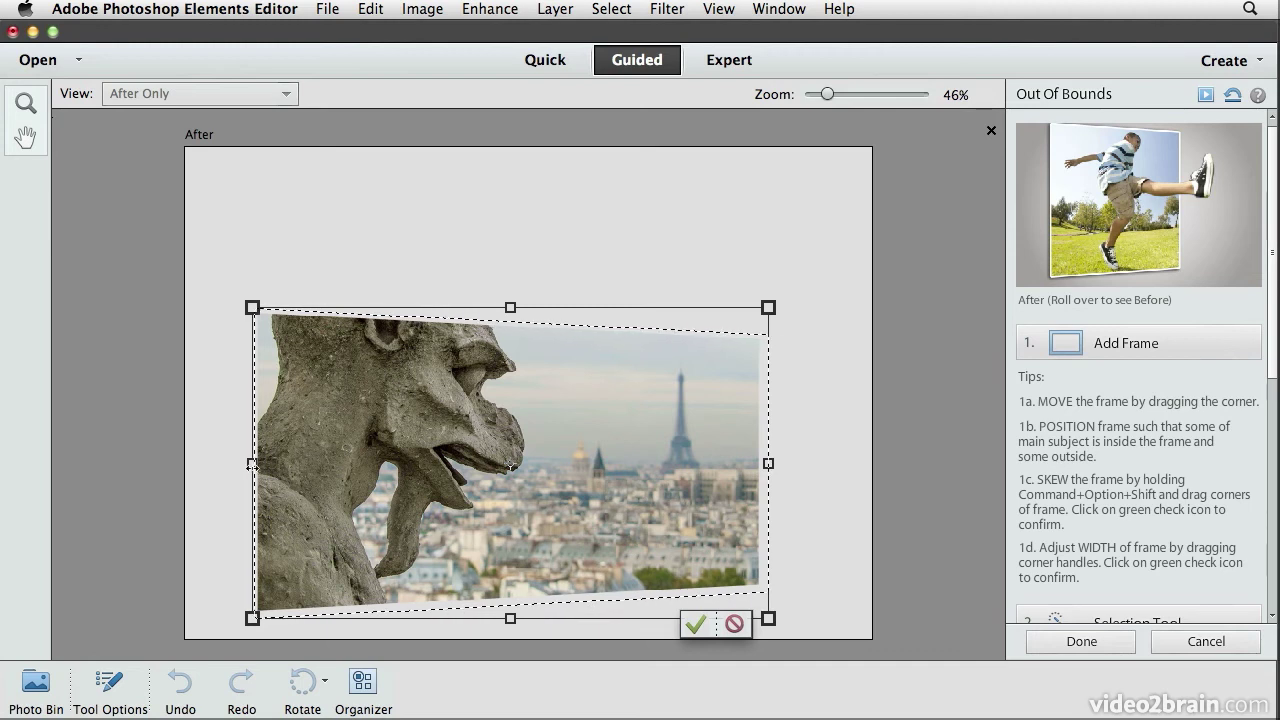
drag(252, 463, 247, 463)
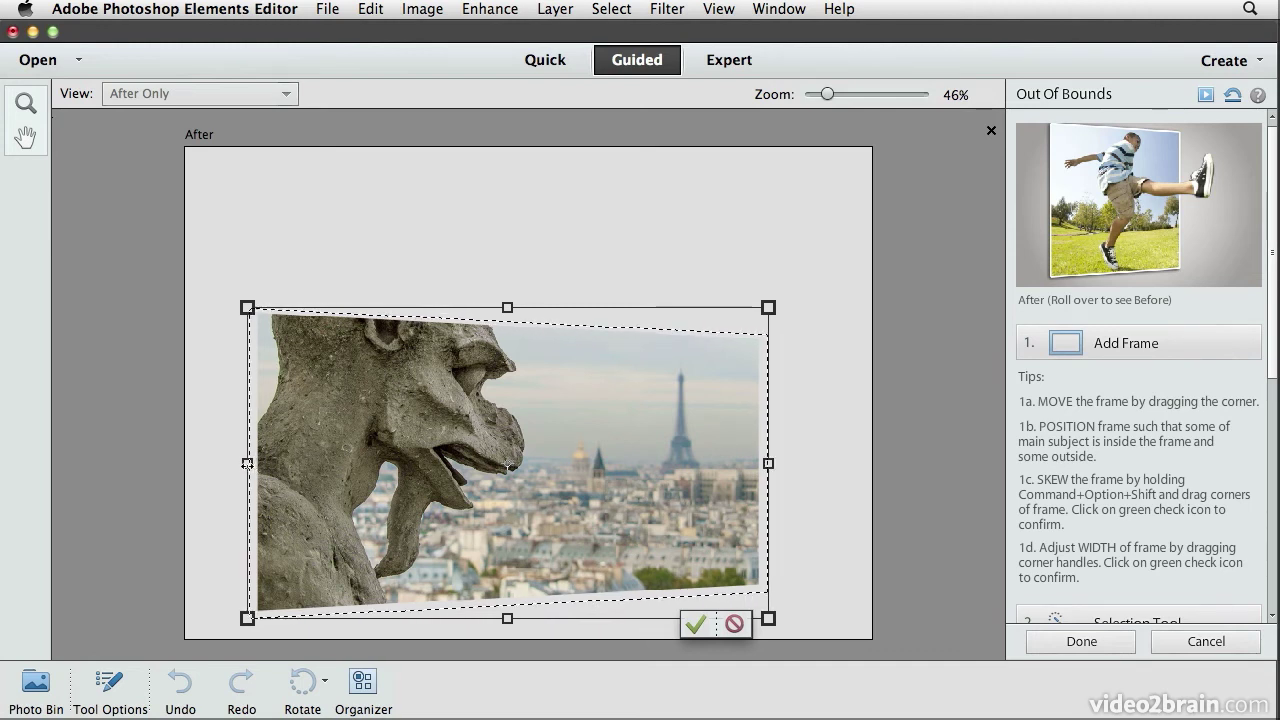
drag(508, 307, 508, 300)
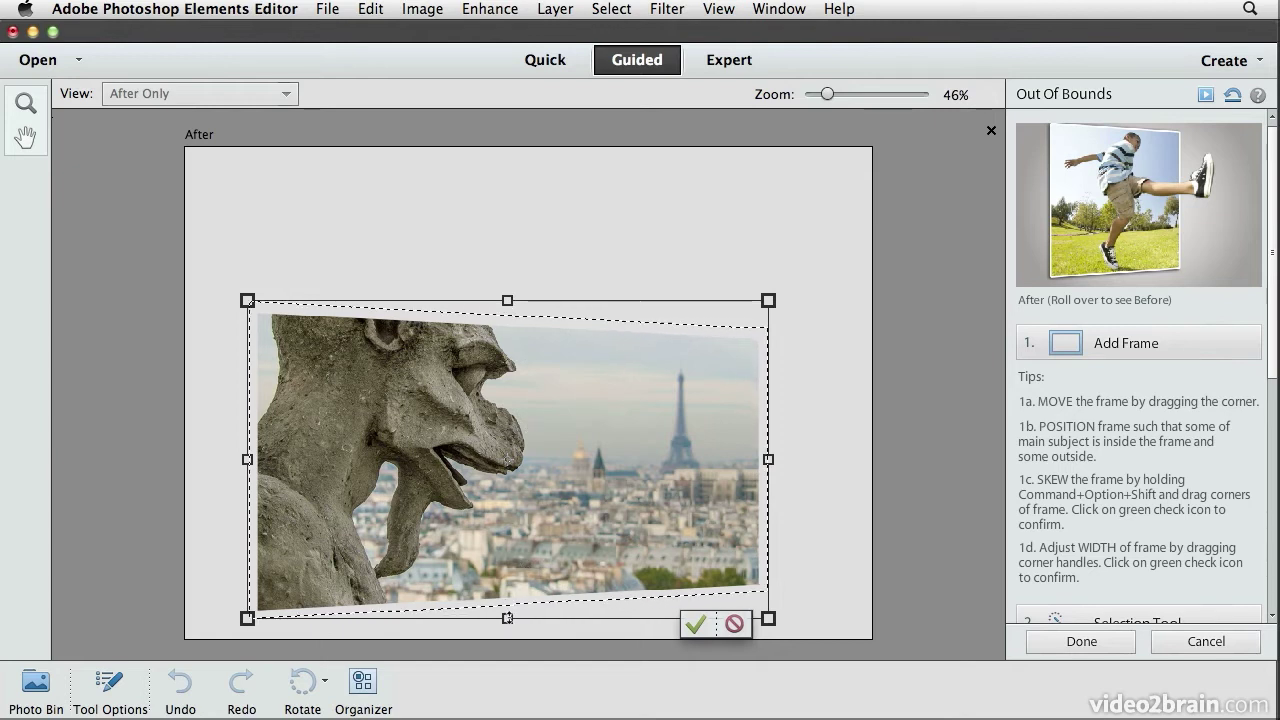
drag(507, 617, 507, 622)
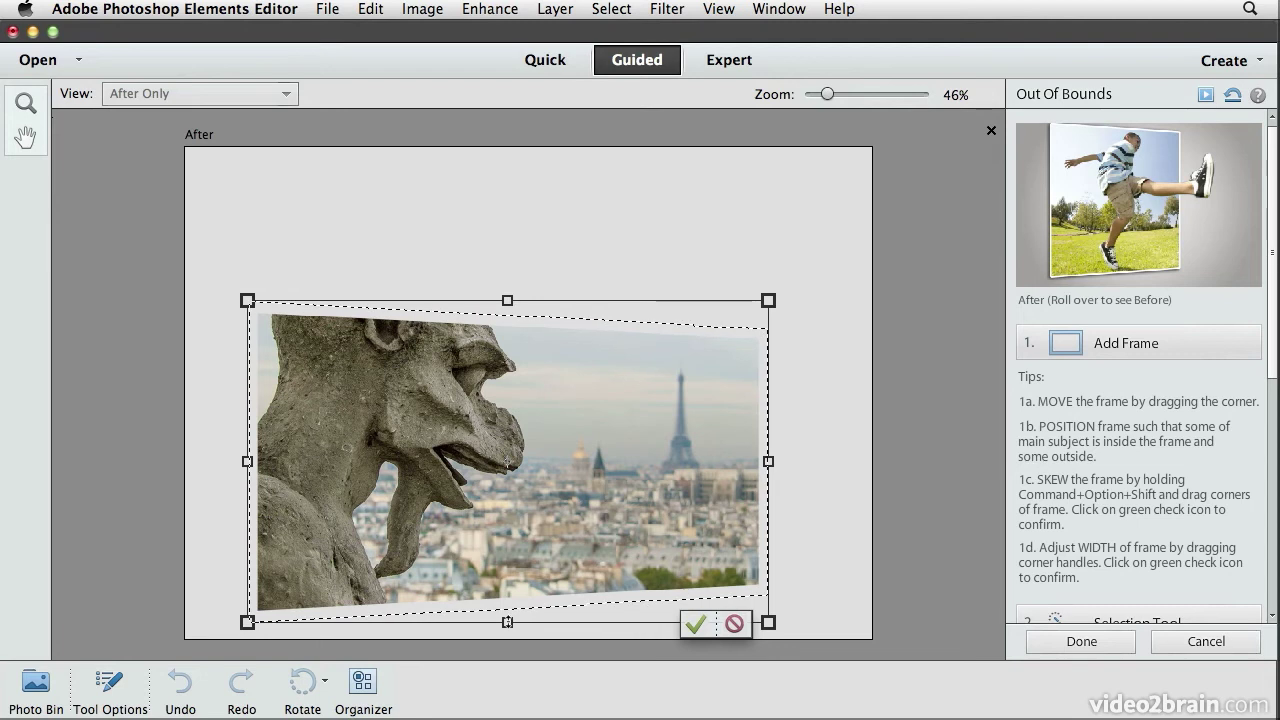
click(696, 624)
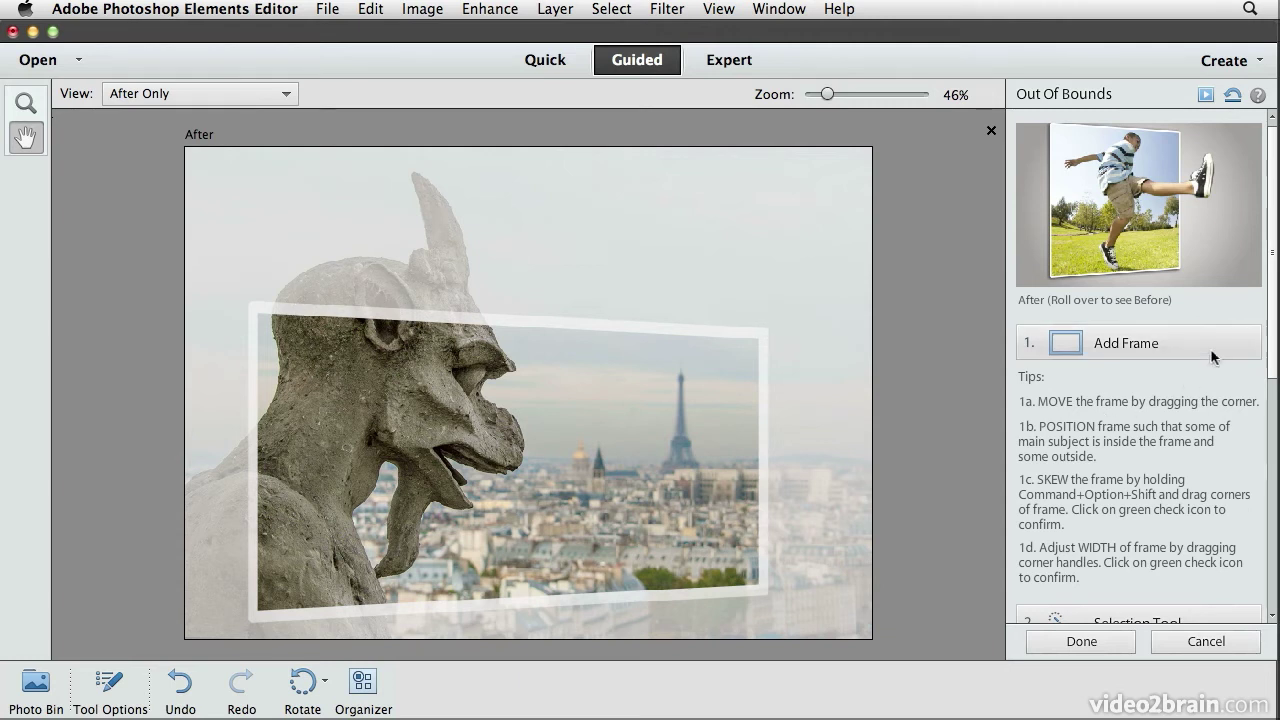
- With a 30 px Quick Selection brush, select the gargoyle's horn and head above the frame
scroll(1139, 360, down, 5)
scroll(1139, 360, down, 2)
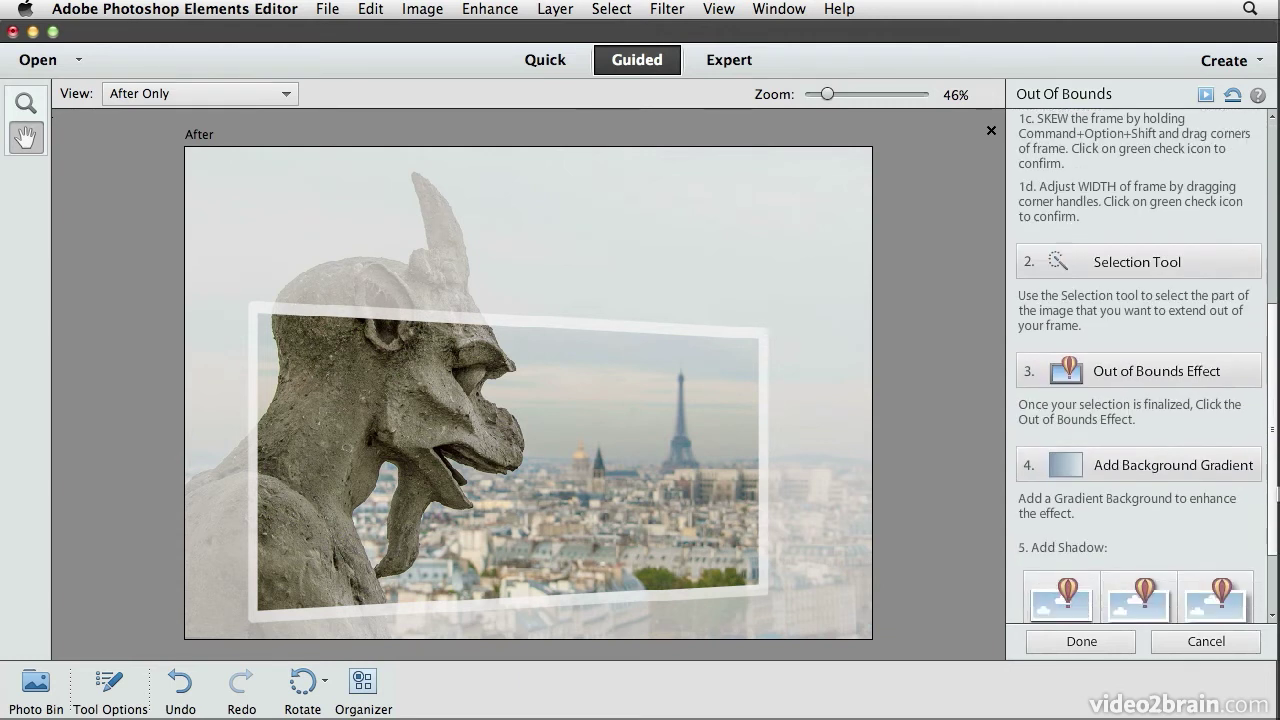
click(1180, 262)
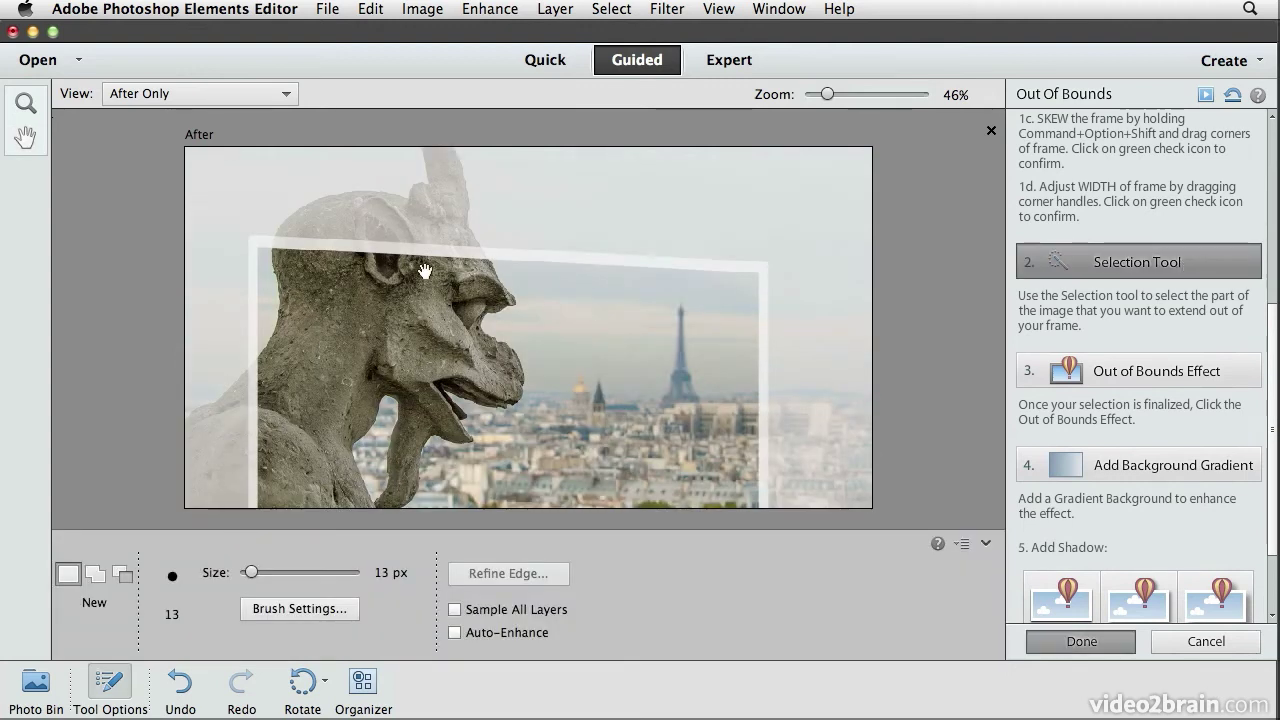
drag(432, 287, 440, 355)
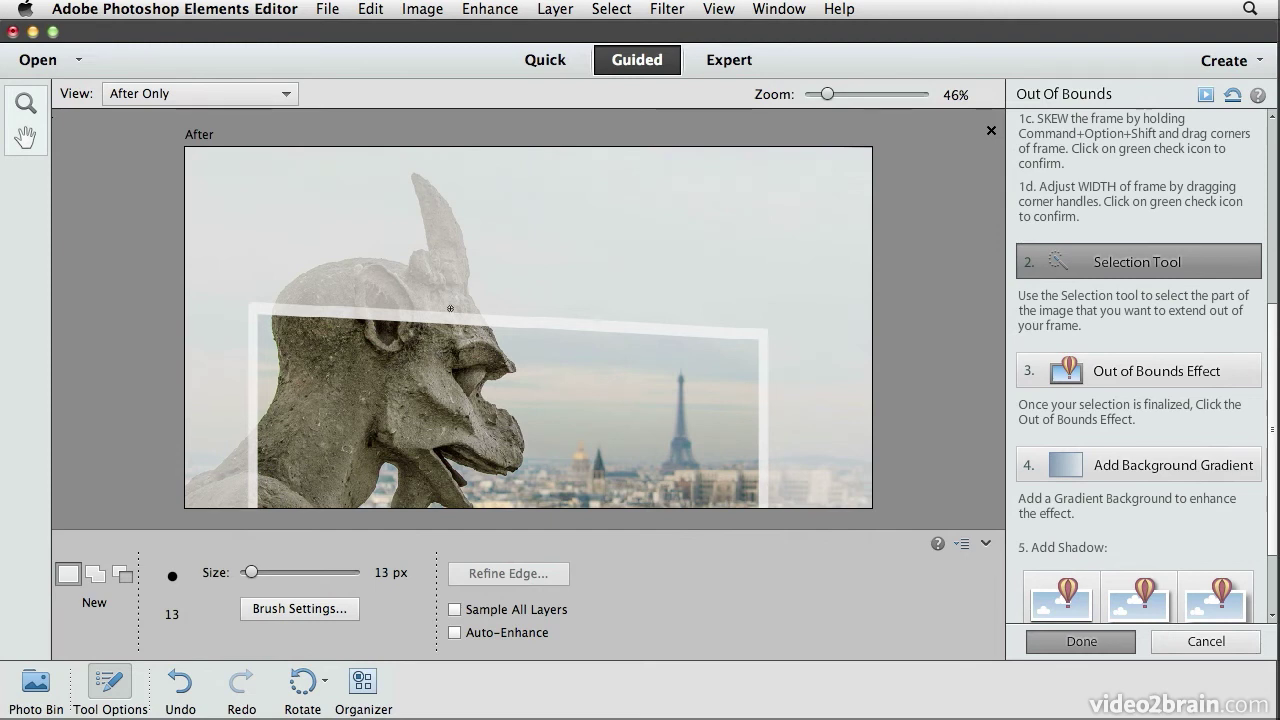
key(bracketright)
key(bracketright)
key(bracketright)
key(bracketright)
key(bracketright)
key(bracketright)
key(bracketright)
key(bracketright)
key(bracketright)
key(bracketright)
key(bracketright)
key(bracketright)
key(bracketright)
key(bracketright)
key(bracketright)
key(bracketright)
key(bracketright)
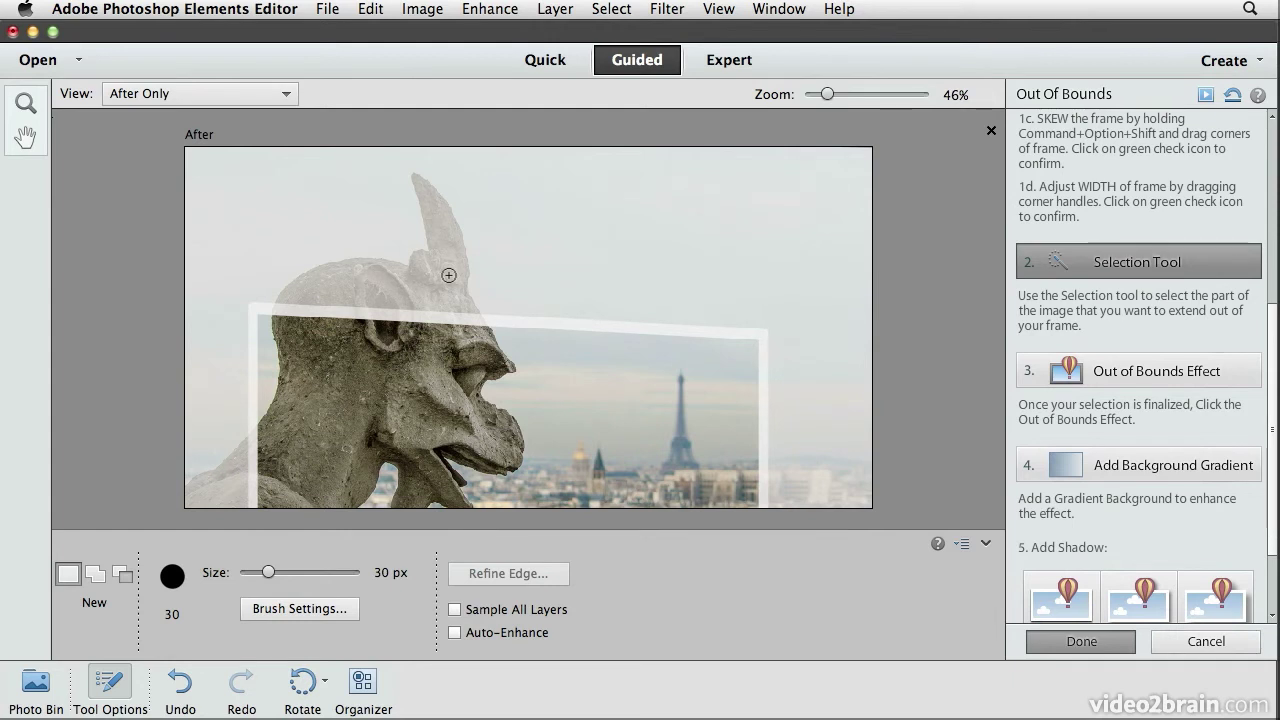
key(bracketleft)
key(bracketright)
mouse_move(424, 195)
mouse_down()
mouse_move(447, 264)
mouse_move(416, 283)
mouse_move(328, 289)
mouse_move(296, 312)
mouse_move(295, 334)
mouse_move(282, 318)
mouse_move(285, 330)
mouse_move(340, 351)
mouse_move(473, 354)
mouse_move(453, 293)
mouse_up()
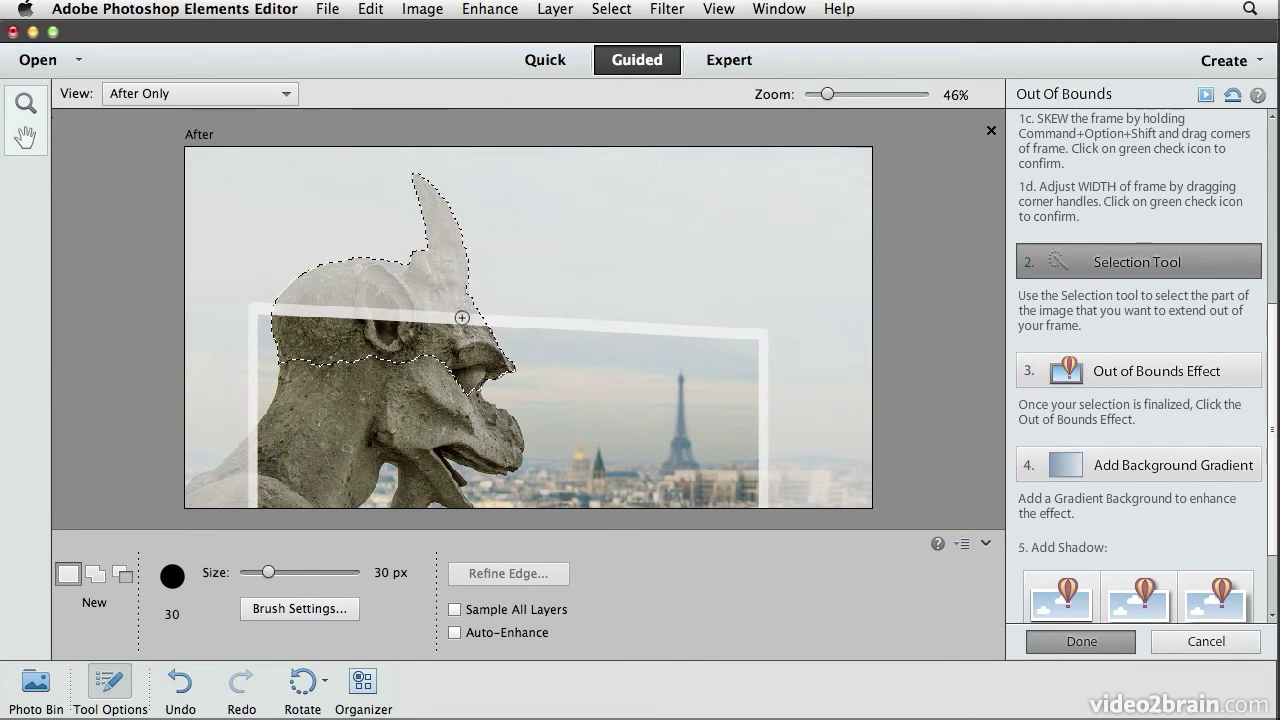
click(439, 287)
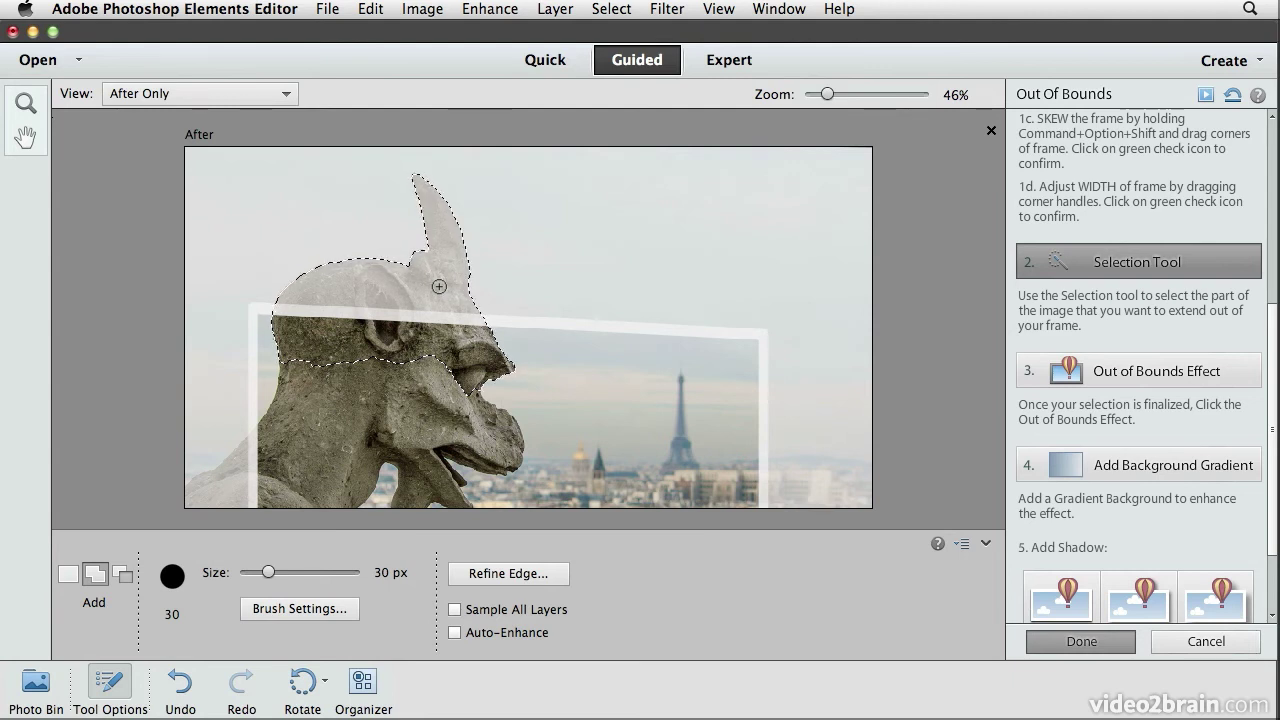
- Apply the Out of Bounds effect to the selected head and horn
click(1231, 379)
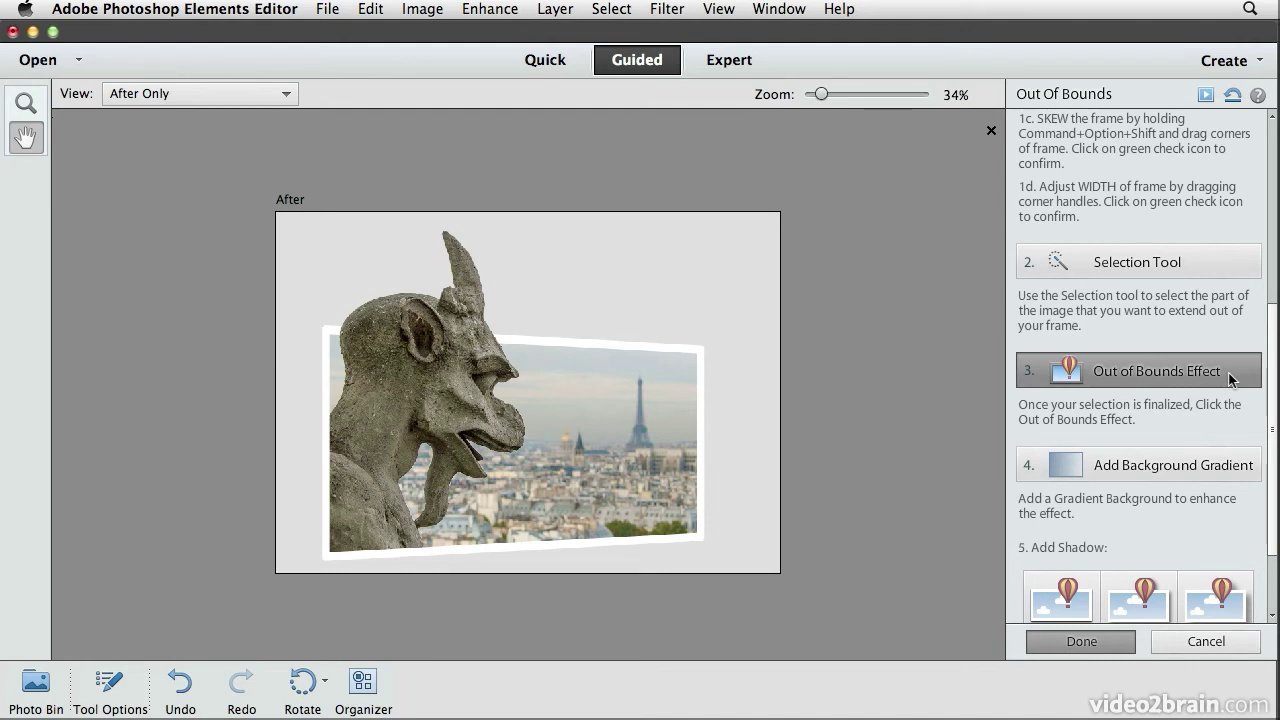
- Create a gradient fill layer using the violet-orange gradient preset
click(1223, 468)
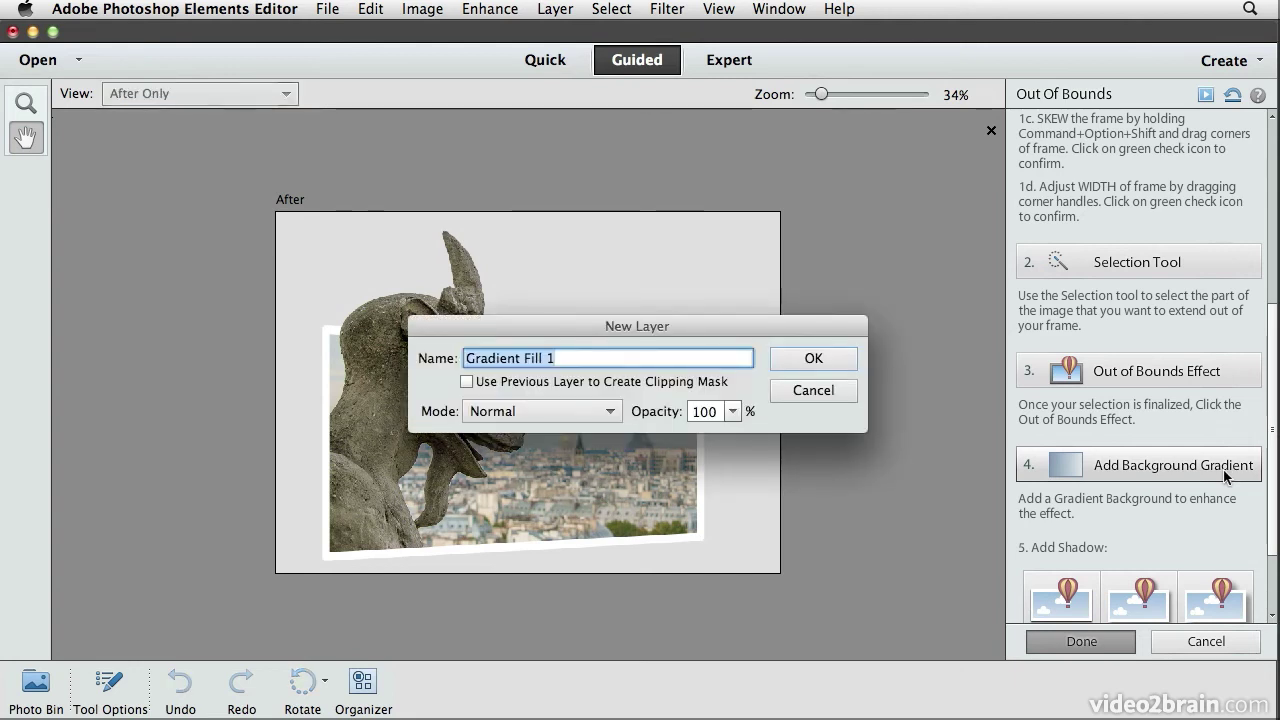
click(815, 360)
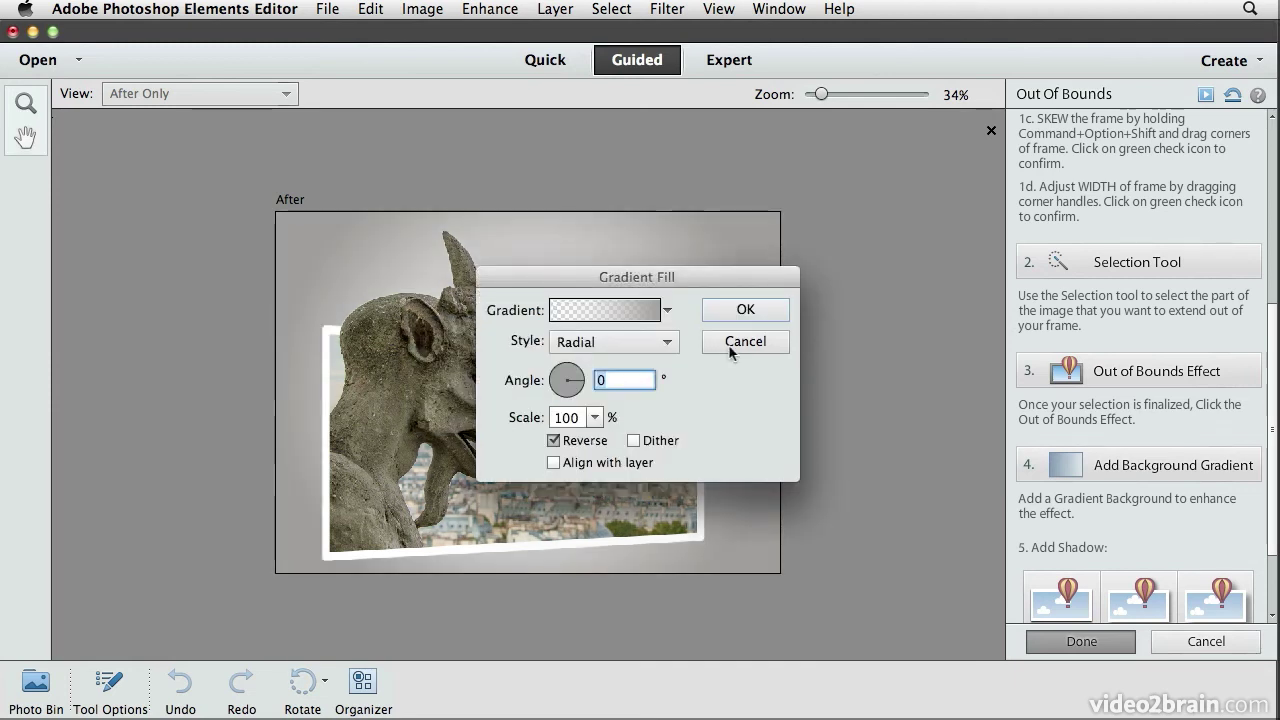
click(667, 311)
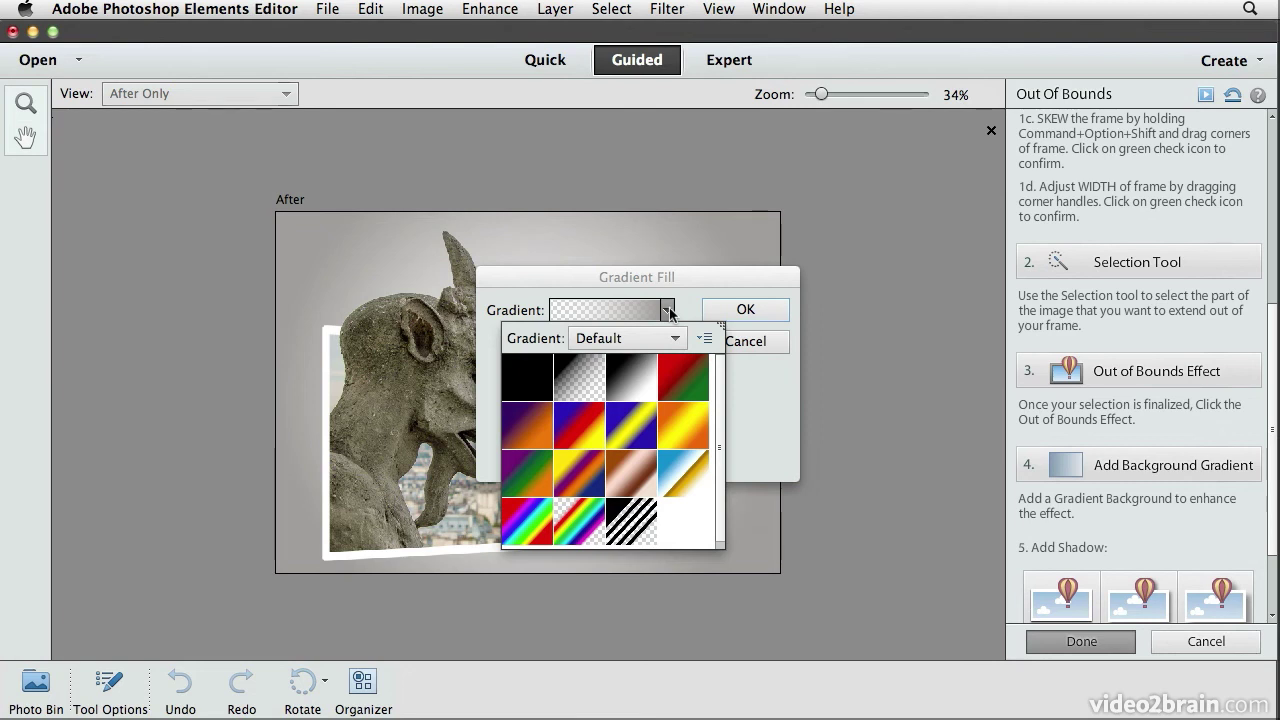
click(521, 434)
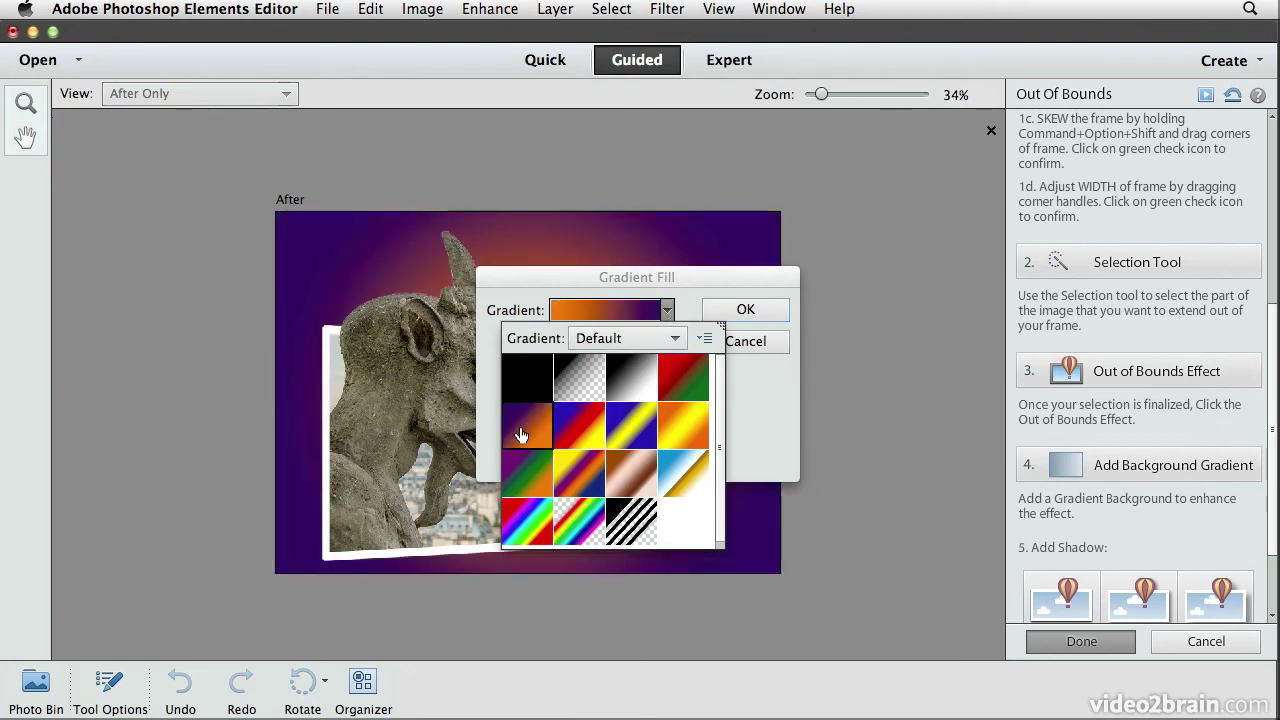
click(669, 311)
- Make the gradient Linear at a -36.87° angle and apply it as the background
click(672, 342)
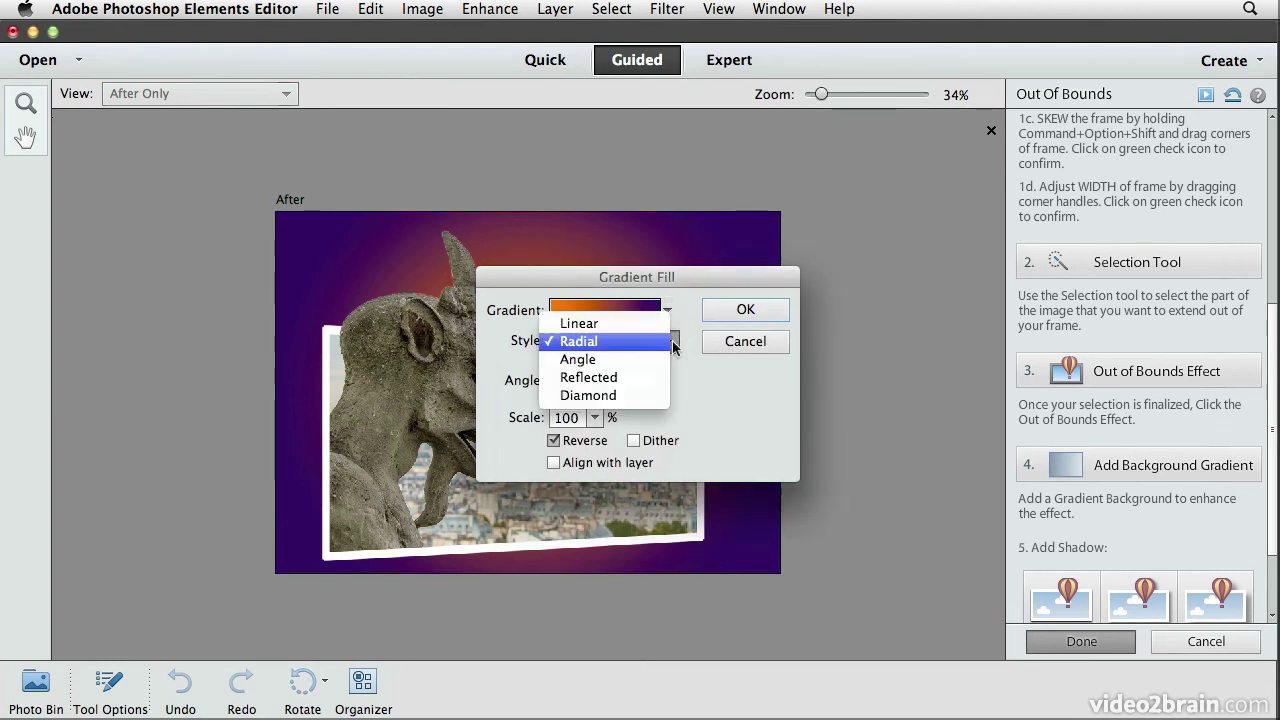
click(660, 324)
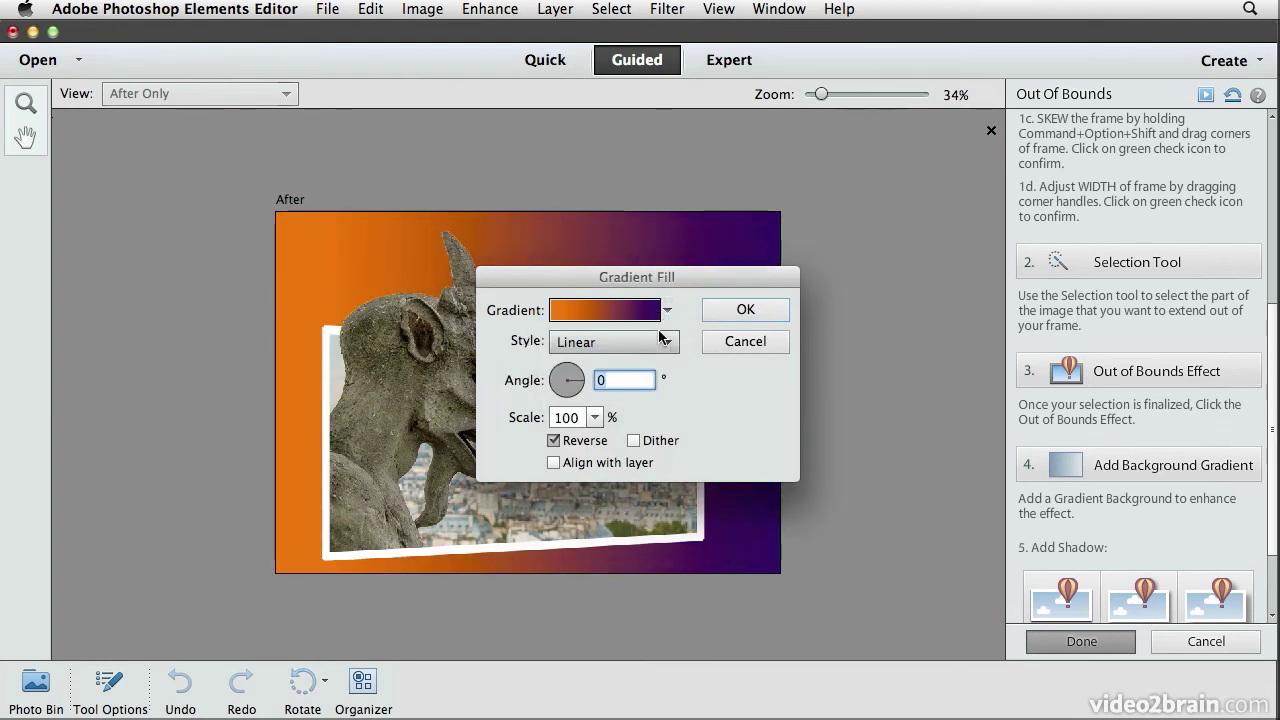
click(669, 311)
click(669, 311)
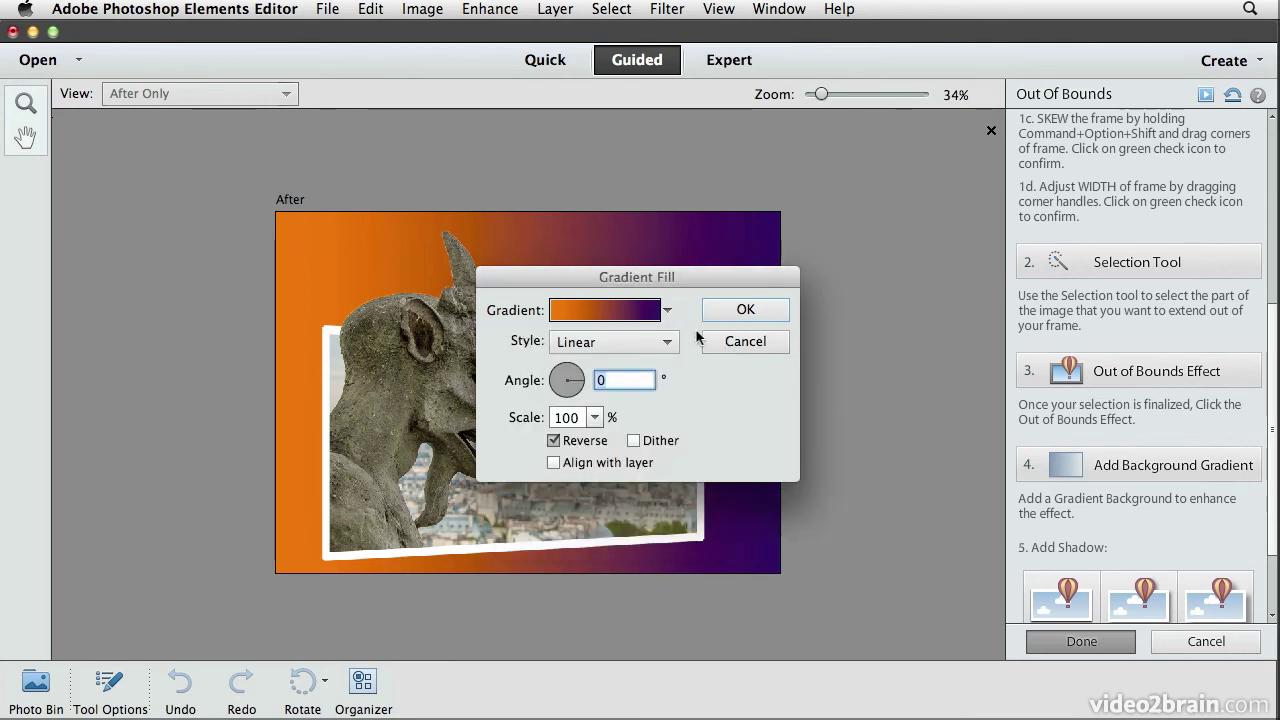
click(576, 388)
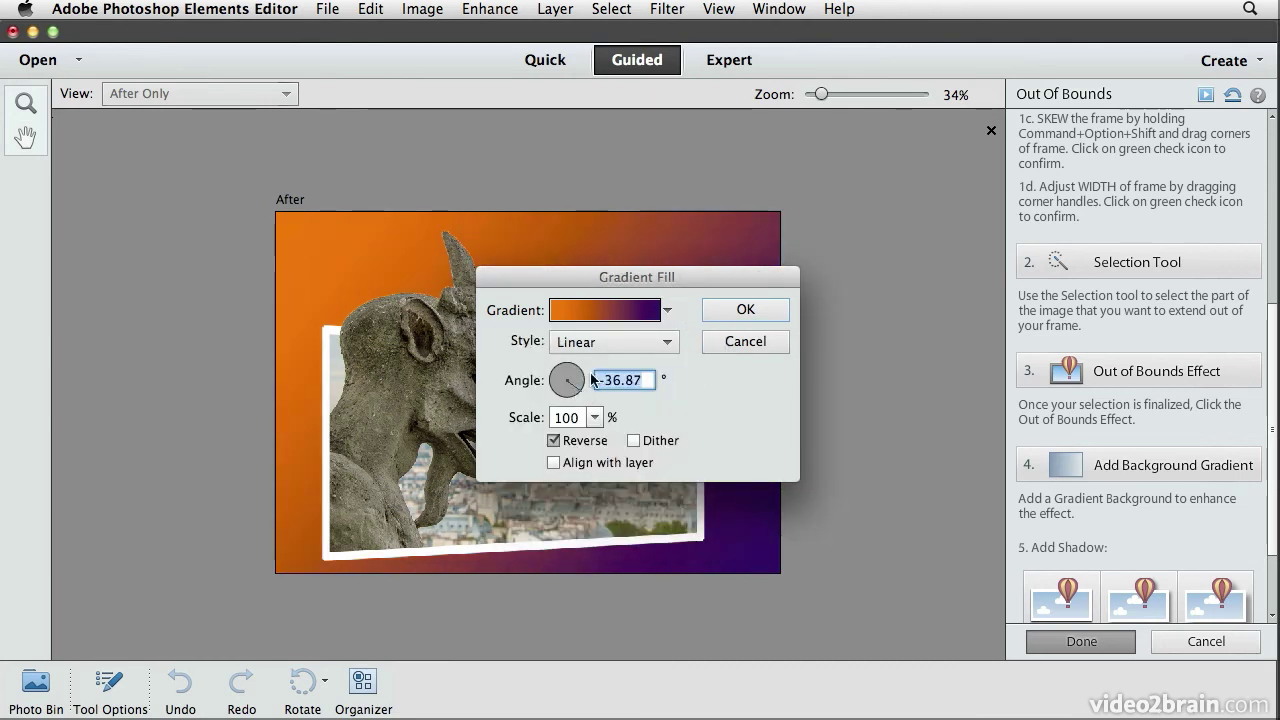
drag(607, 296, 932, 201)
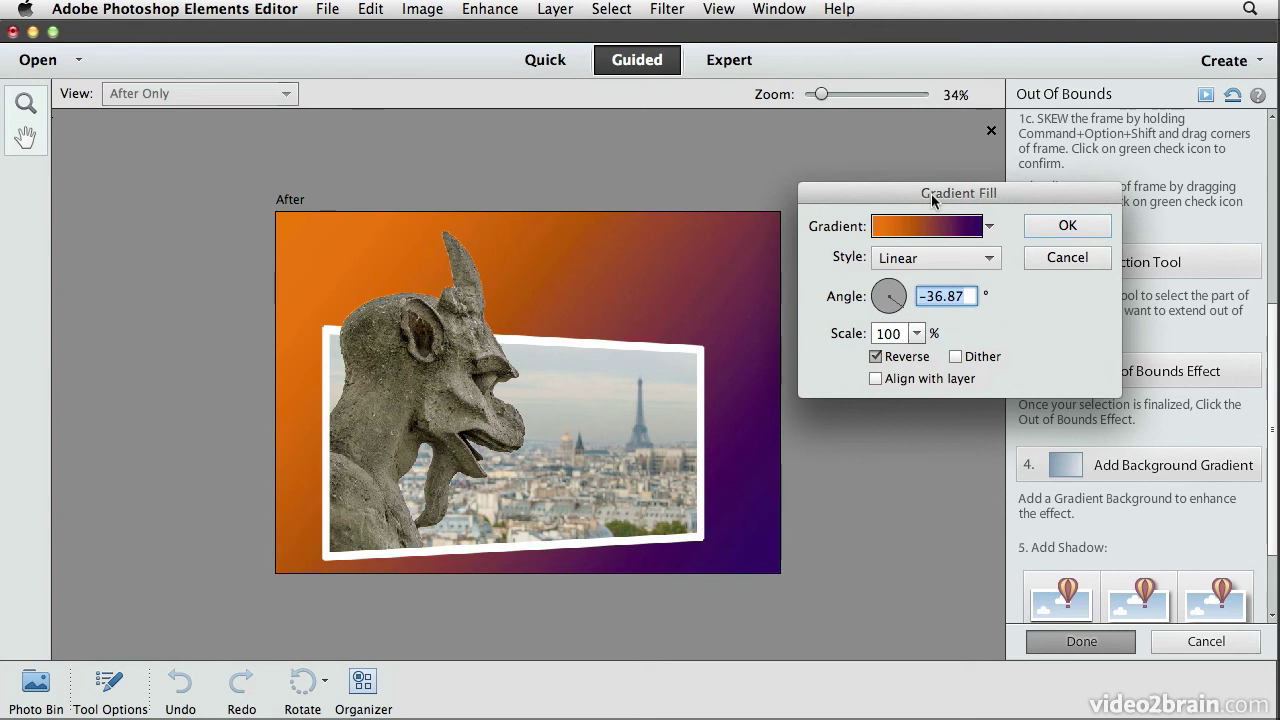
click(989, 227)
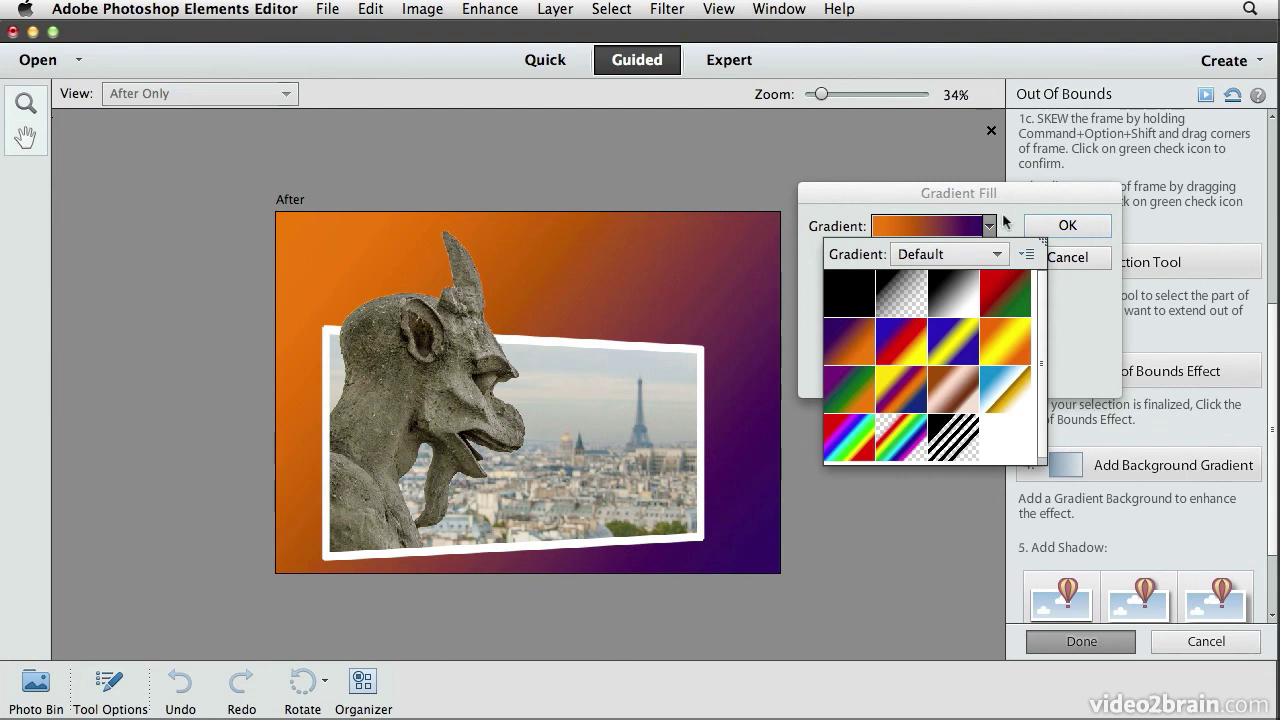
click(1006, 222)
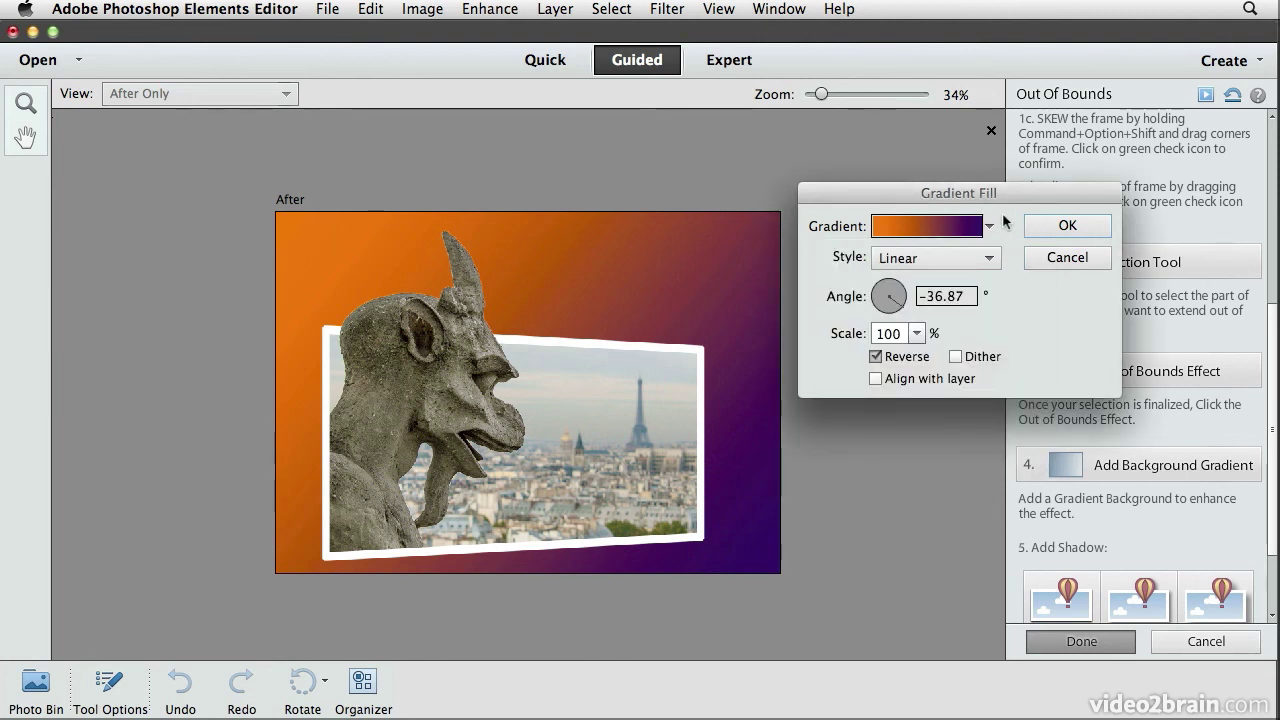
click(1049, 225)
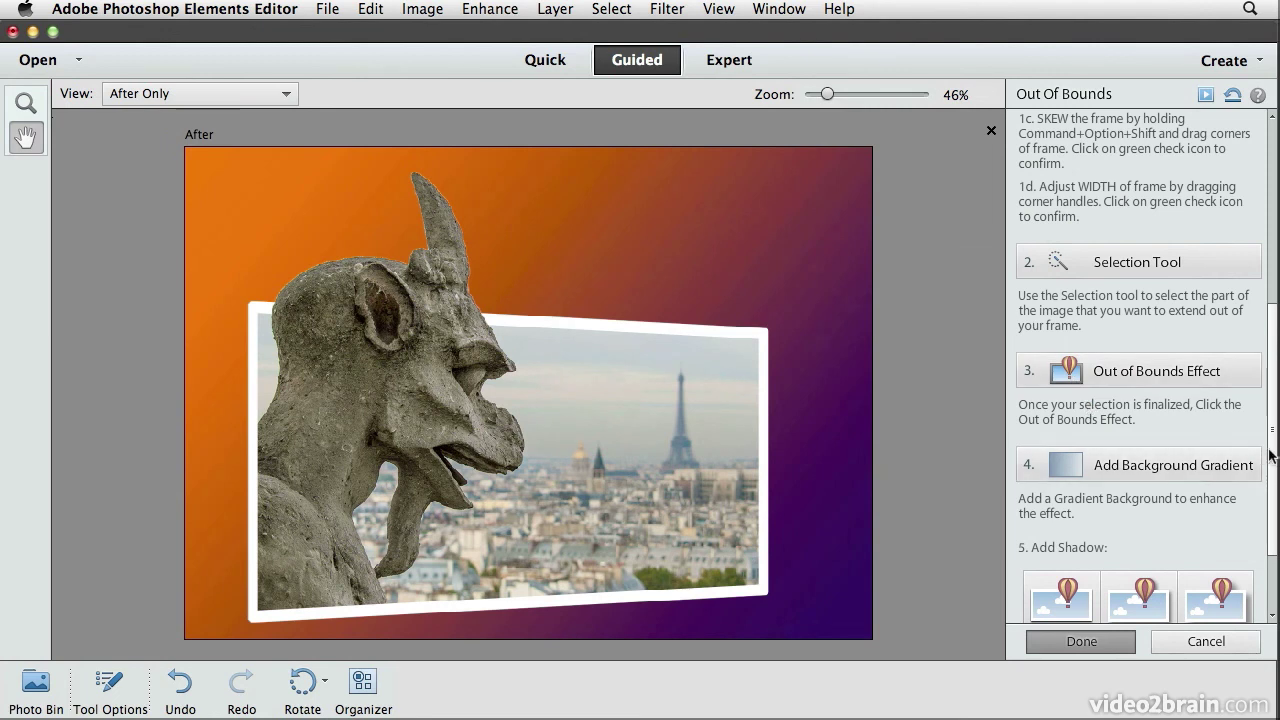
- Add the Large drop shadow behind the framed photo and finish the edit with Done
scroll(1276, 488, down, 2)
drag(1277, 488, 1277, 521)
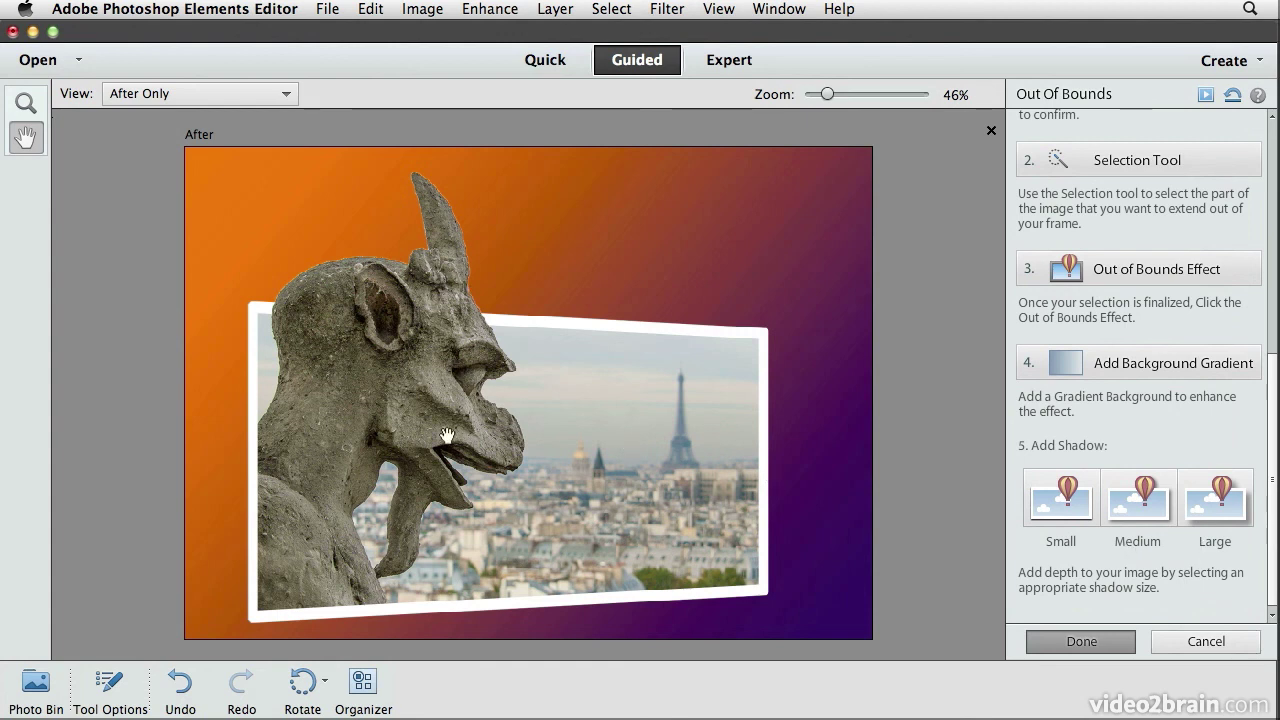
click(1232, 515)
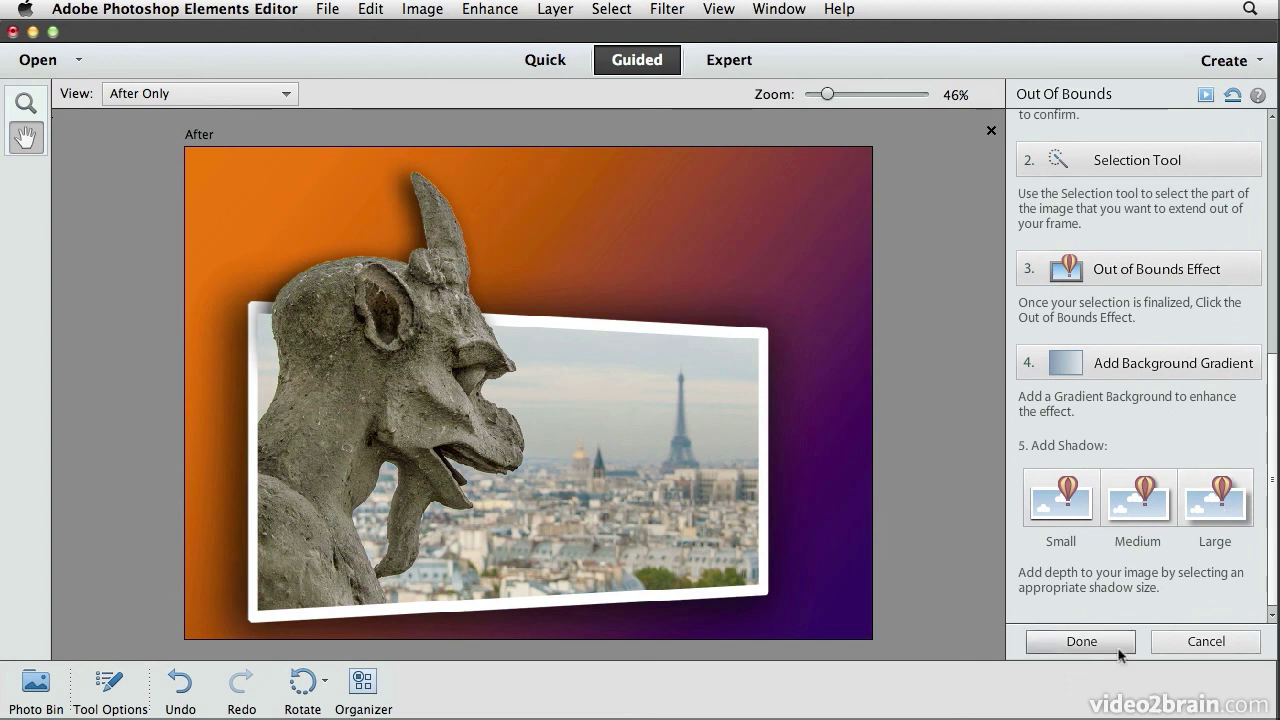
click(1081, 641)
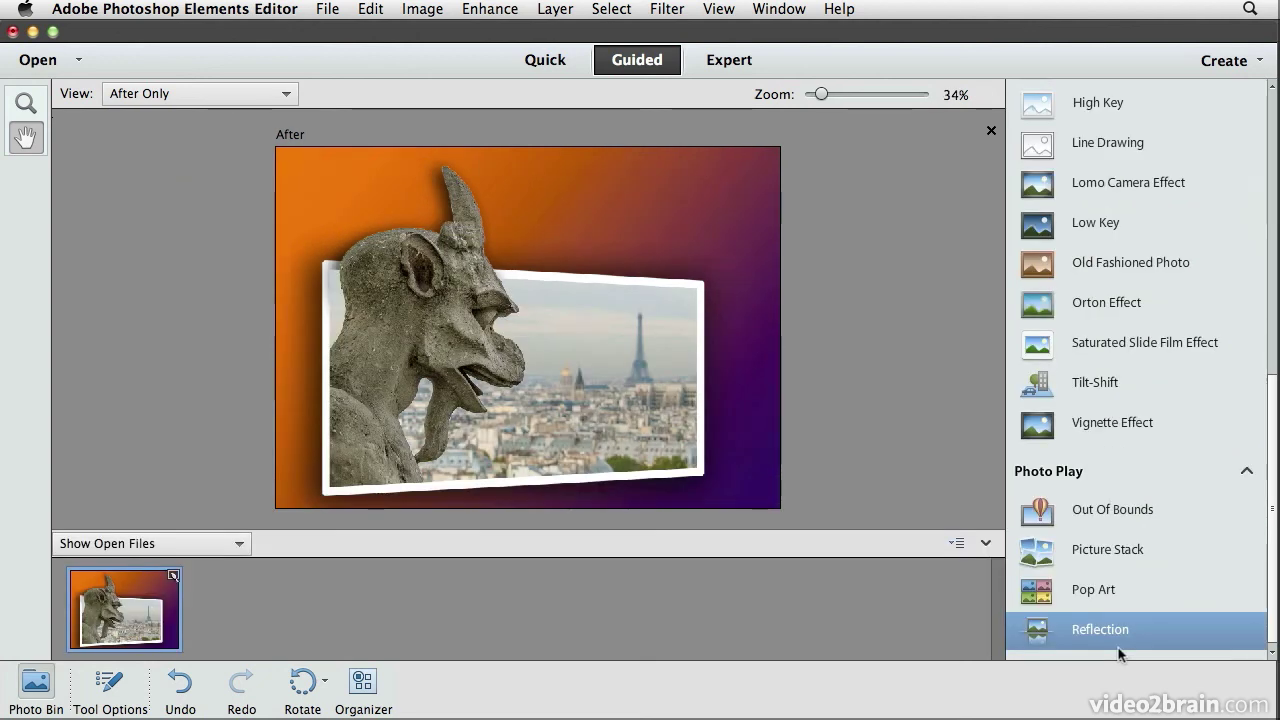